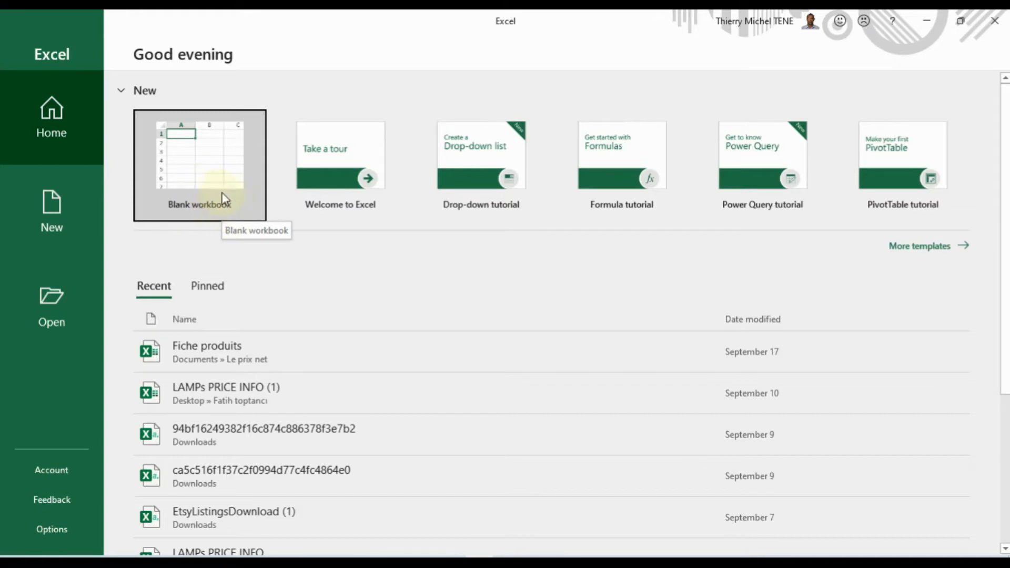
Start a blank workbook (Book1) from the start screen and bring its window into focus
left_click(191, 183)
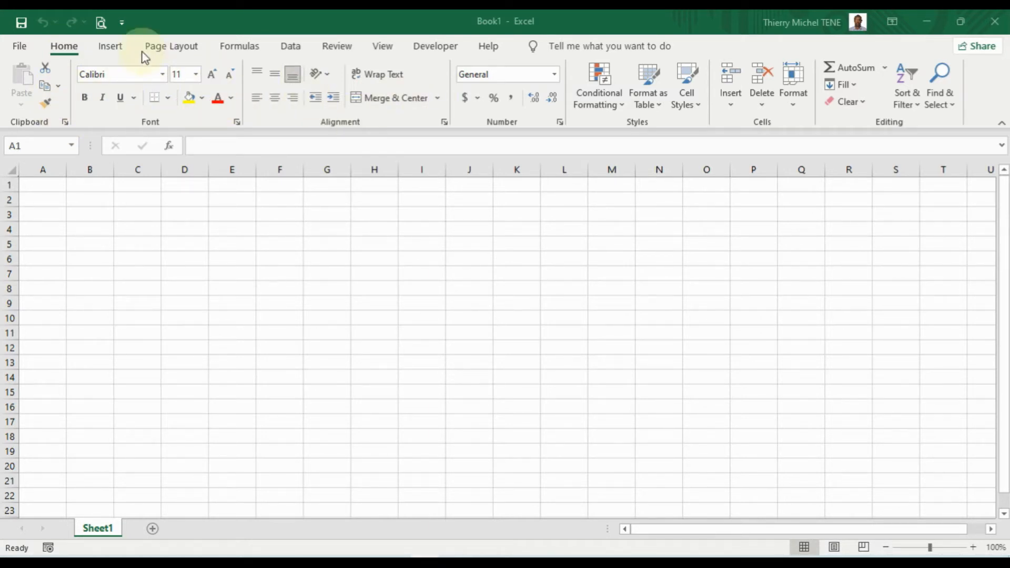
left_click(110, 49)
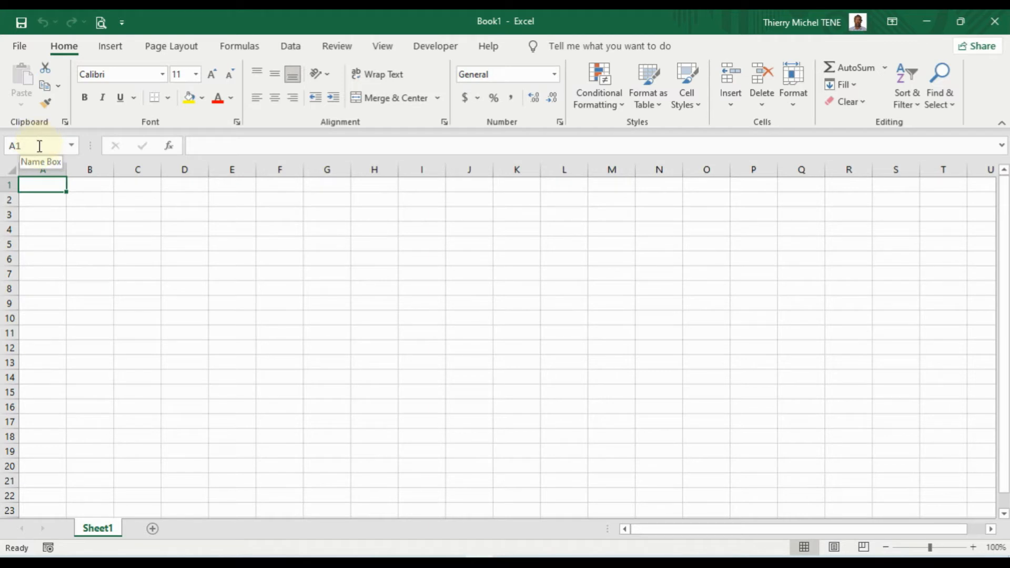
left_click(93, 203)
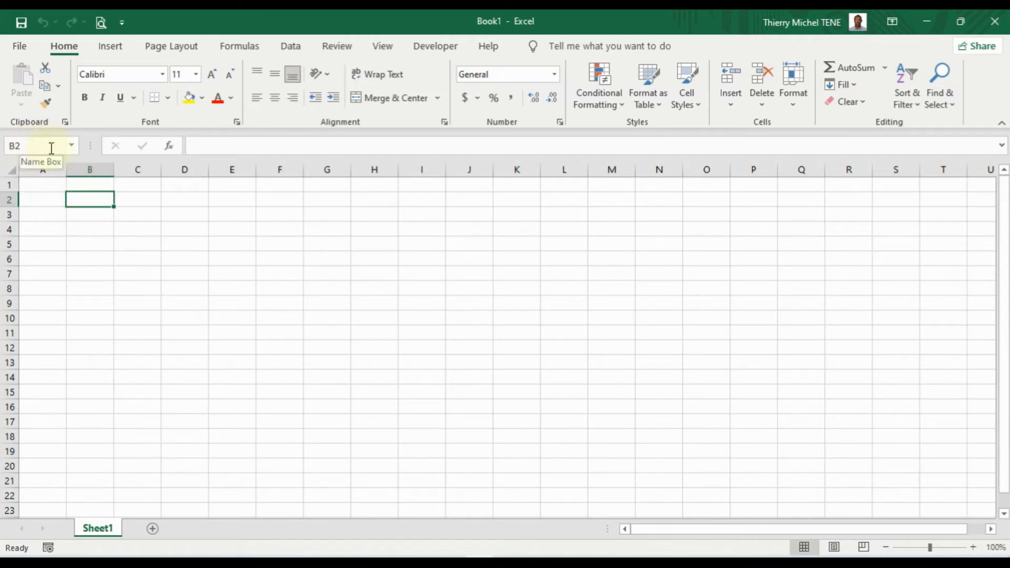
left_click(34, 142)
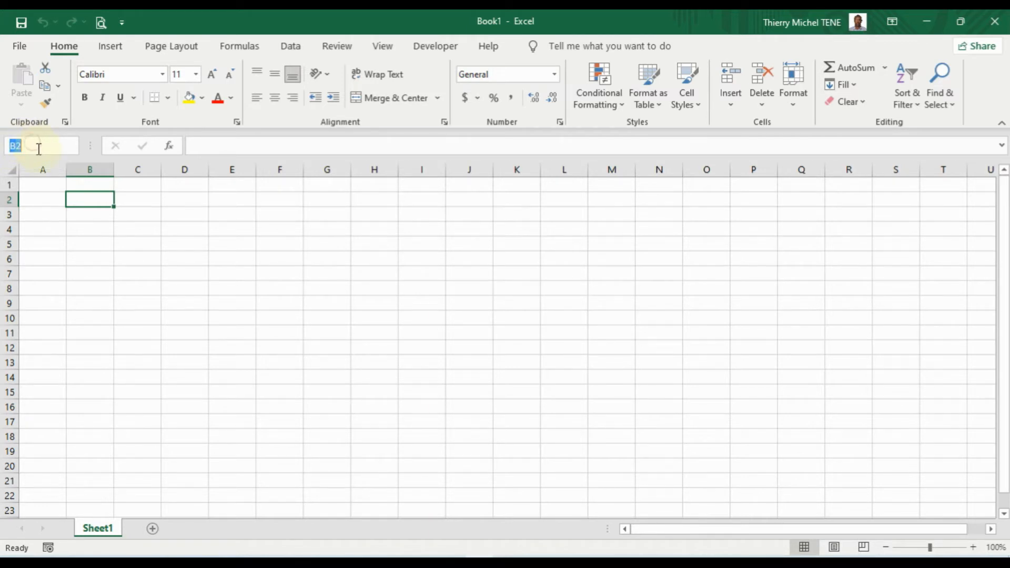
left_click(203, 209)
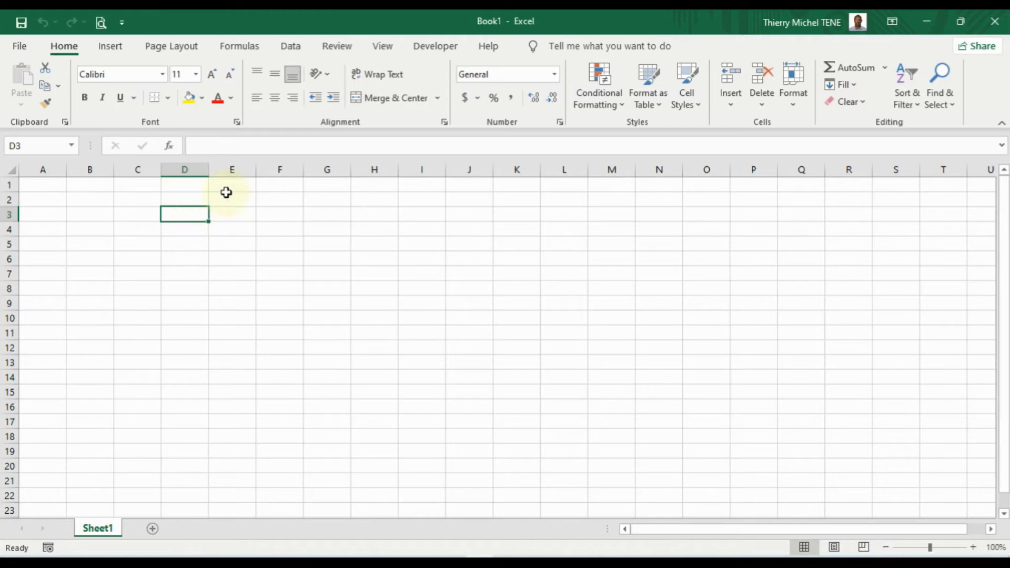
left_click(203, 147)
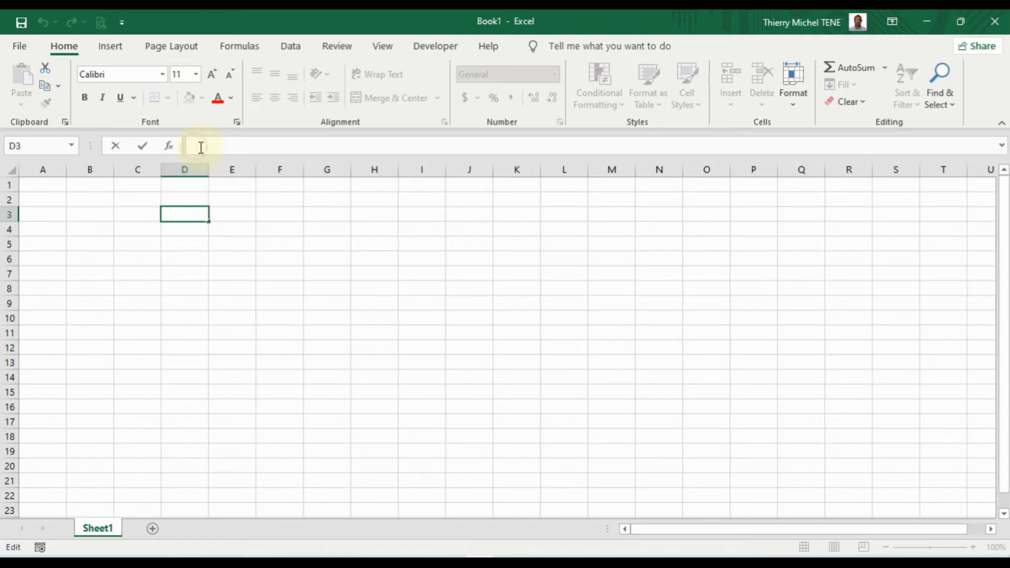
double_click(224, 217)
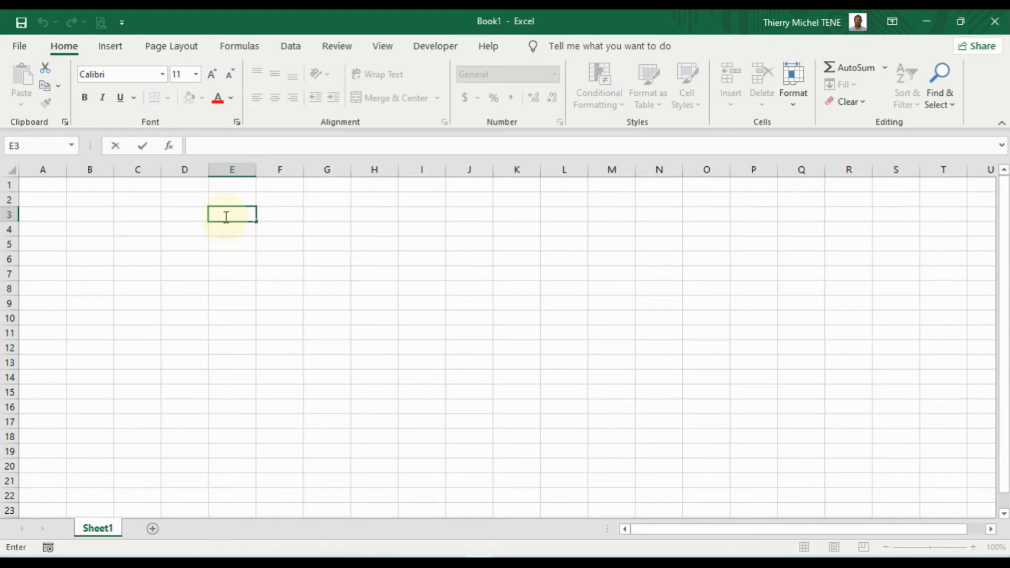
type("hhhh")
left_click_drag(230, 149, 193, 153)
key("BackSpace")
type("kkk")
key("BackSpace")
key("BackSpace")
key("BackSpace")
Rename the Sheet1 tab to 'test1' through its right-click menu
right_click(105, 531)
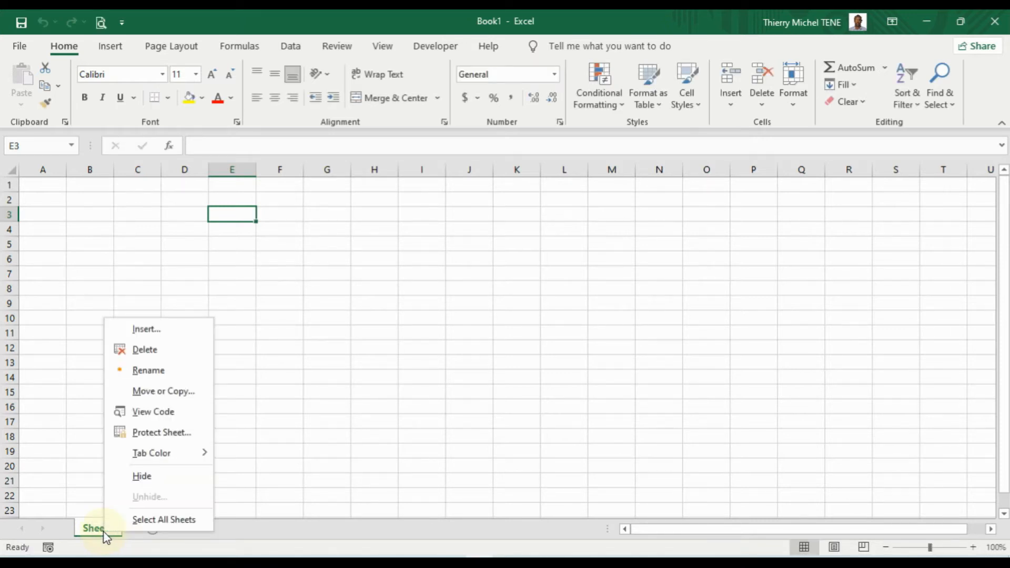
left_click(149, 370)
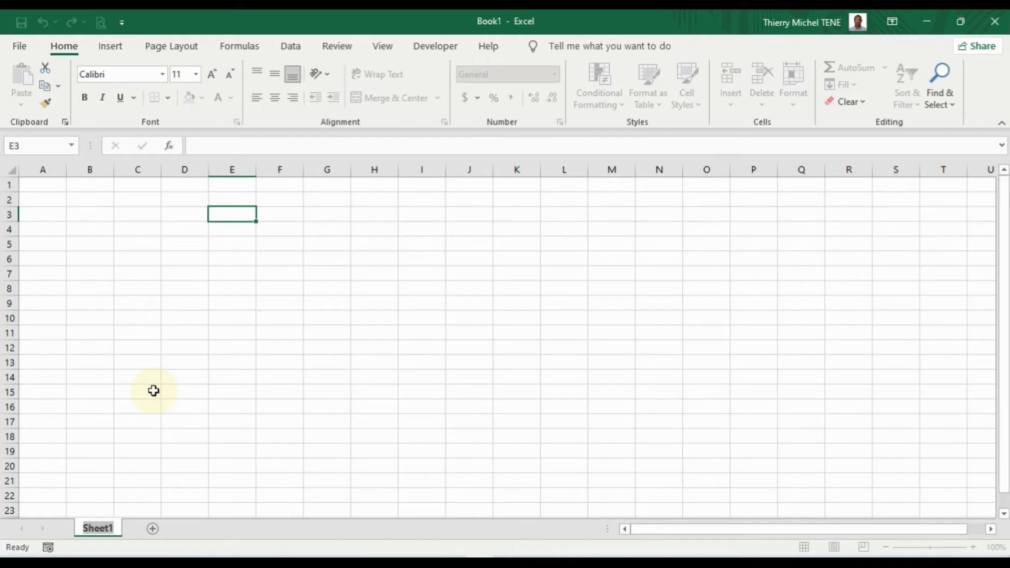
type("test")
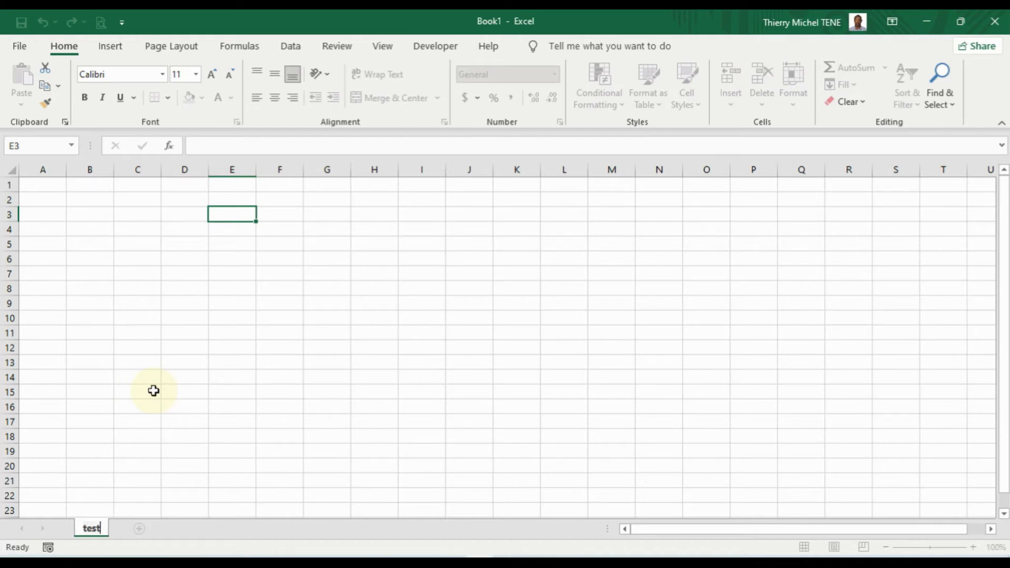
type("1")
key("Return")
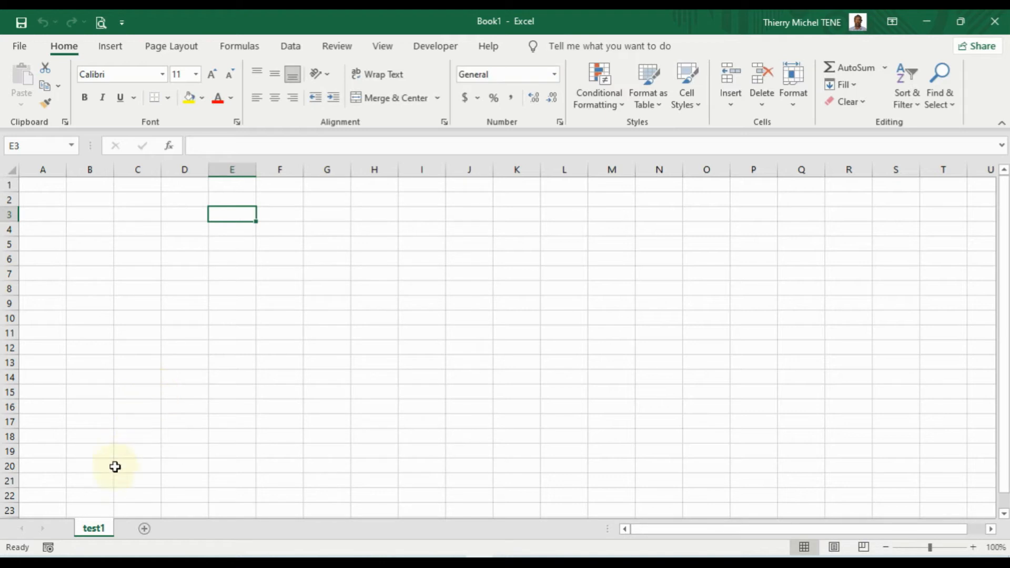
Browse the test1 tab's menu without changes, then add Sheet2 after test1
right_click(95, 533)
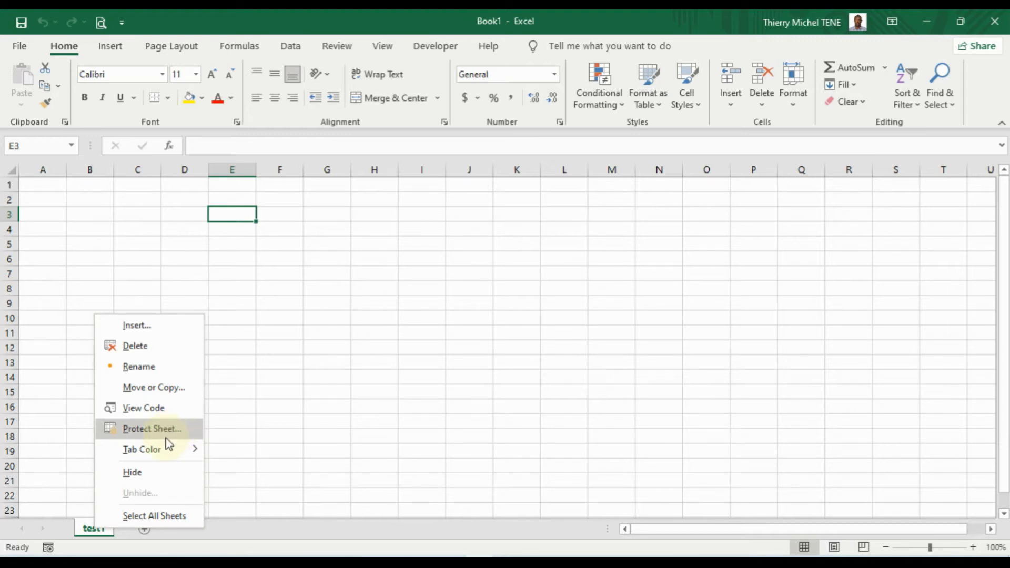
mouse_move(185, 453)
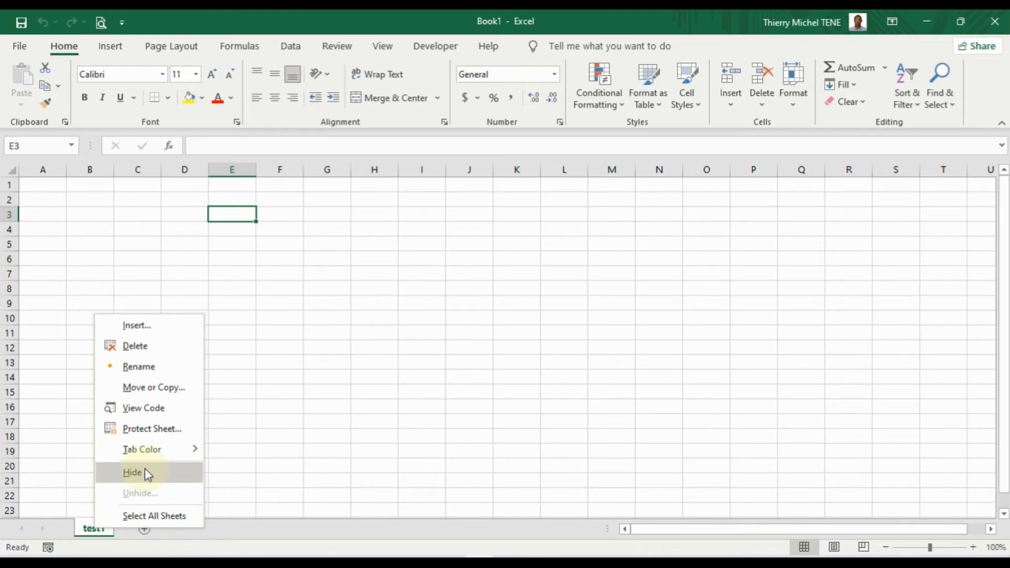
left_click(260, 528)
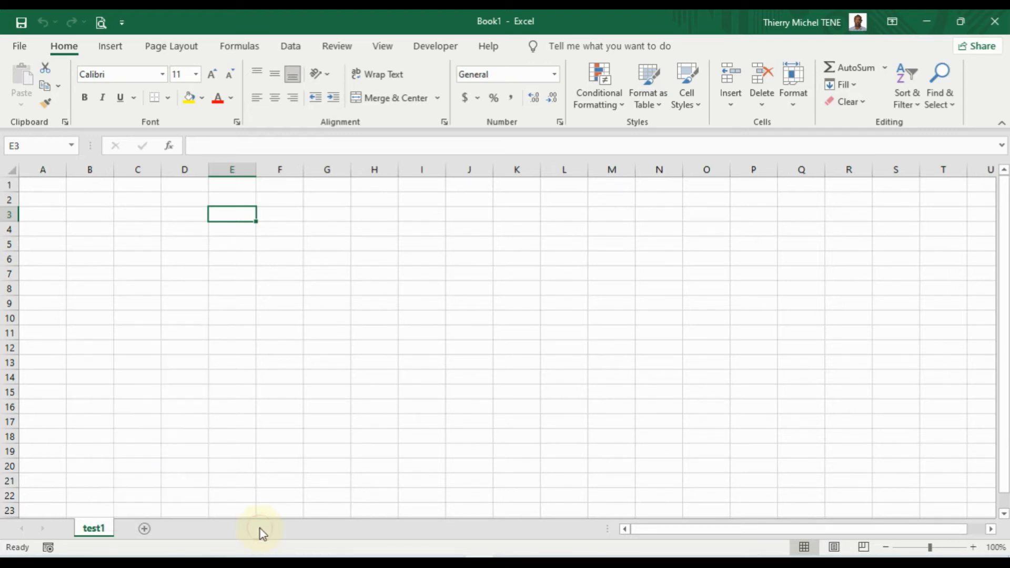
left_click(145, 529)
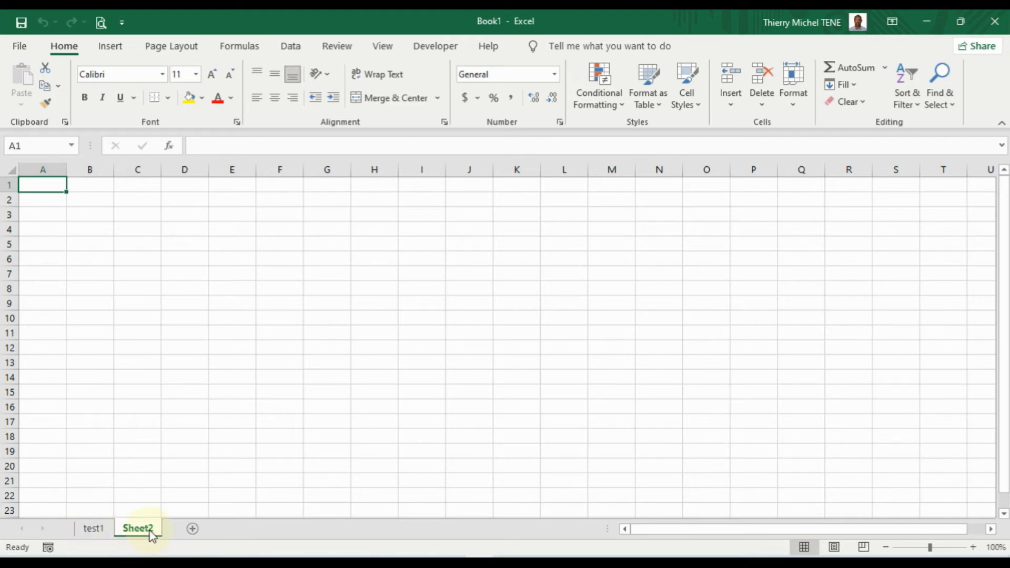
Insert Sheet3 after Sheet2 with the New sheet (+) button
left_click(193, 530)
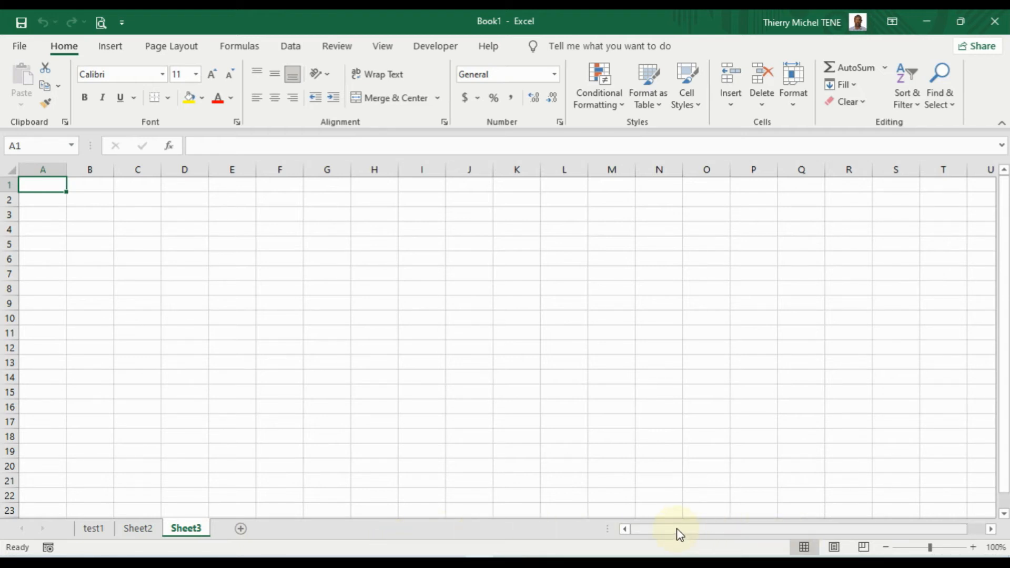
left_click_drag(680, 528, 731, 531)
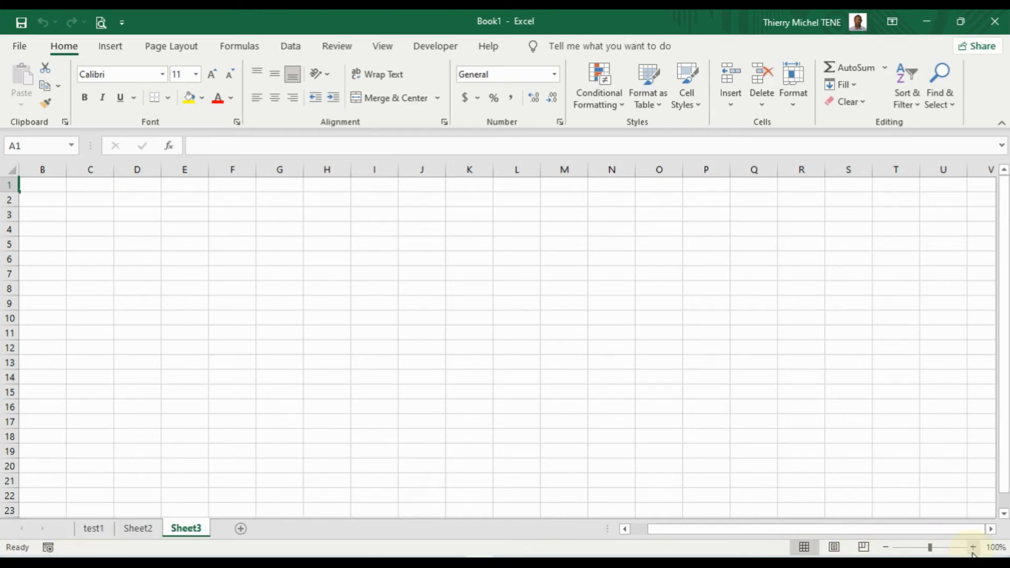
Return Sheet3's zoom to 100% after it was magnified to 370%
left_click_drag(930, 548, 963, 546)
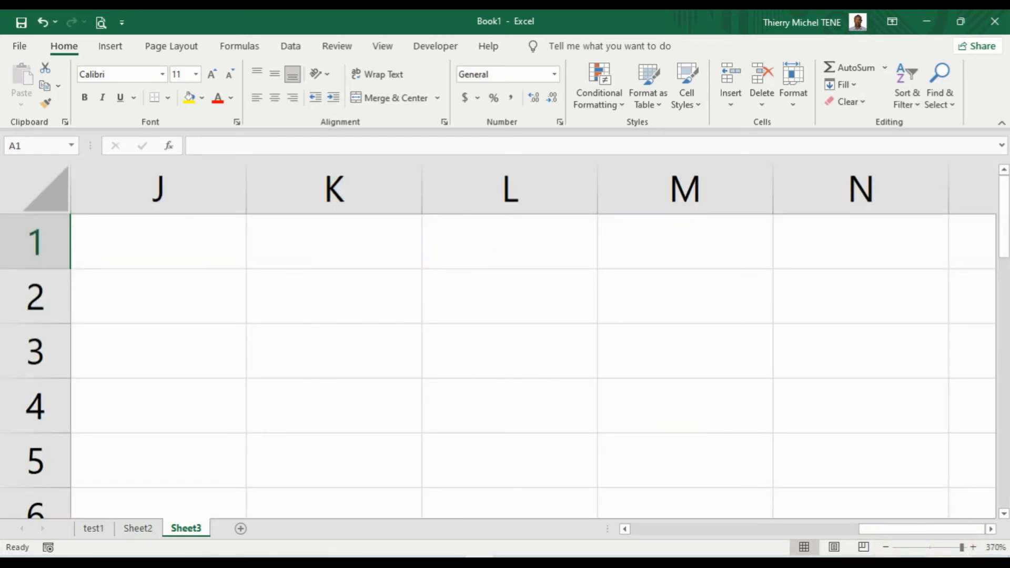
left_click(931, 546)
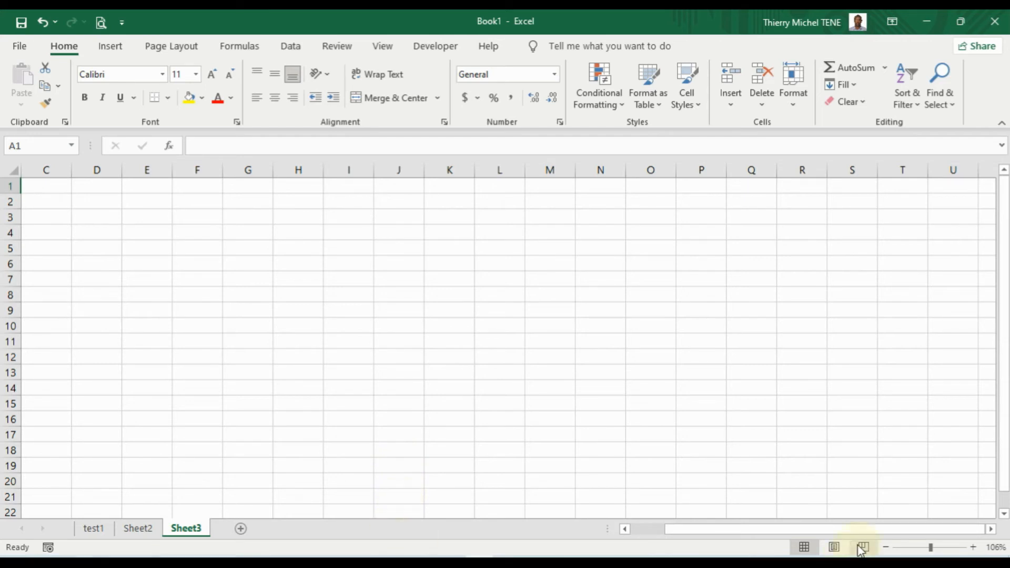
left_click(888, 547)
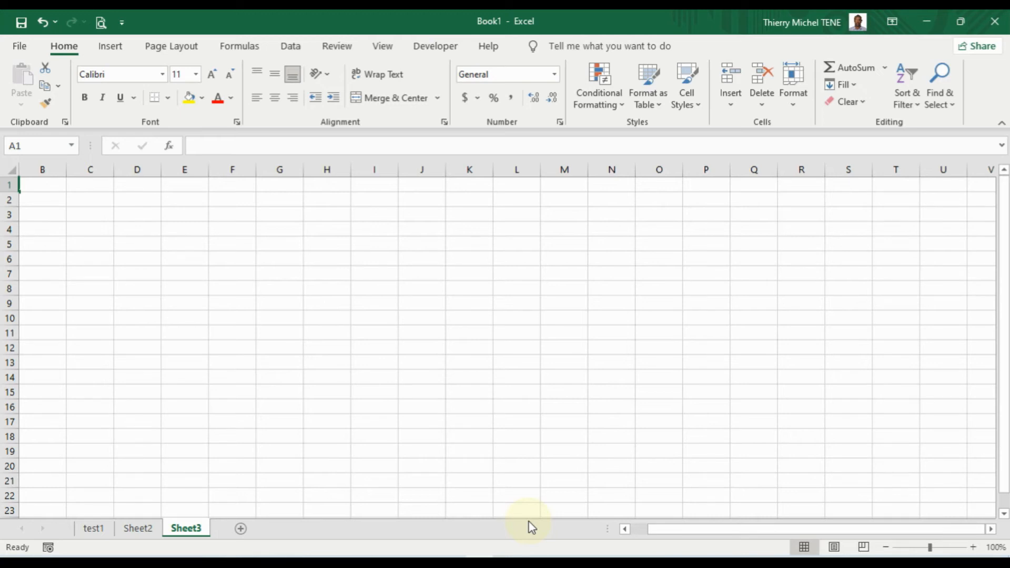
left_click(43, 184)
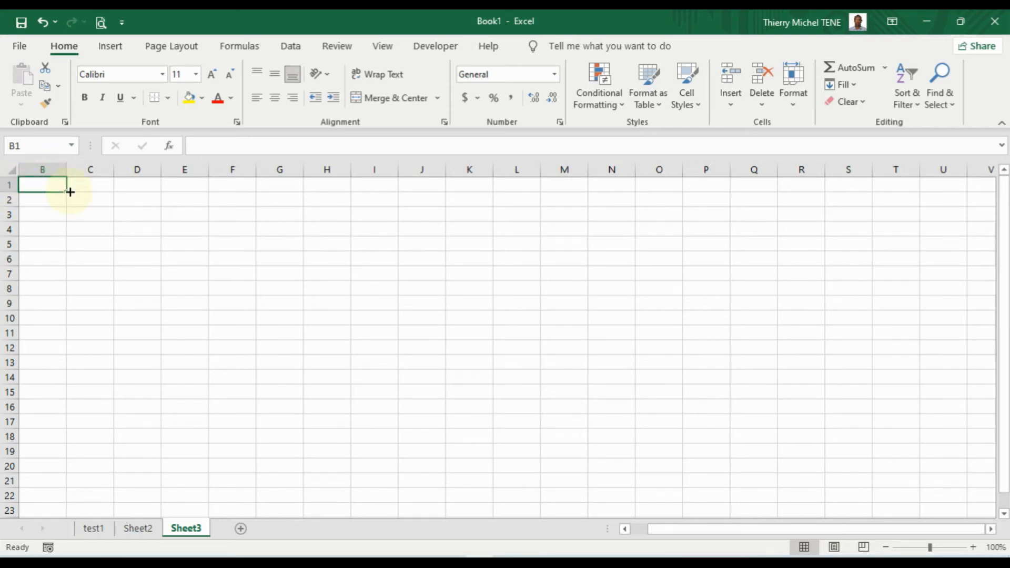
left_click(90, 187)
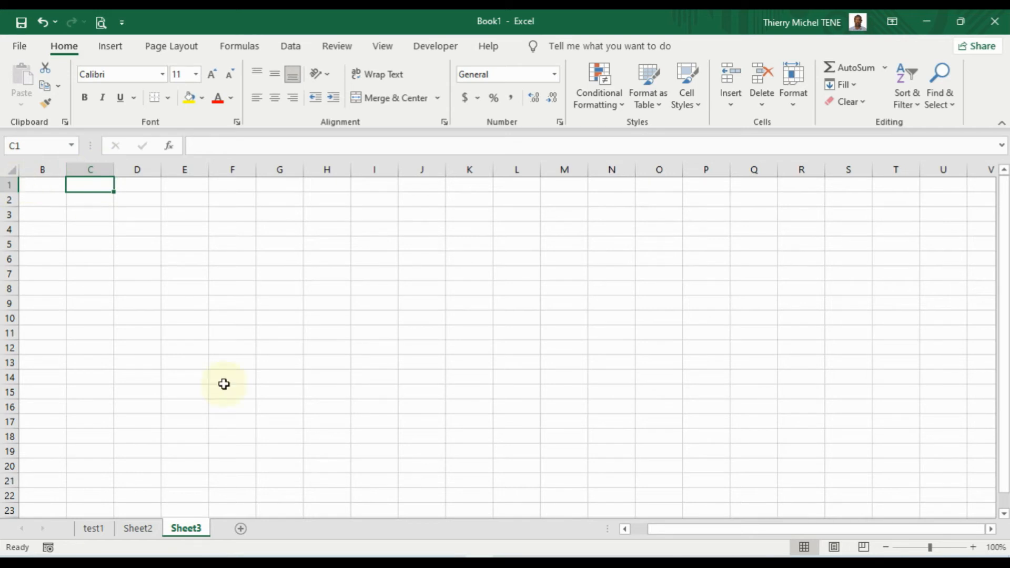
scroll(684, 525, "left", 1)
left_click(47, 202)
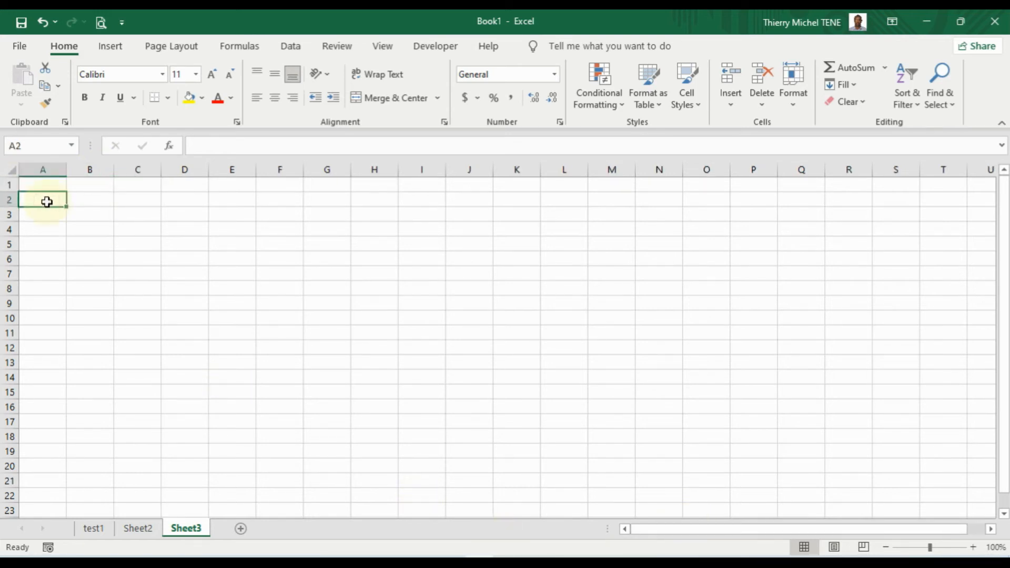
left_click(30, 144)
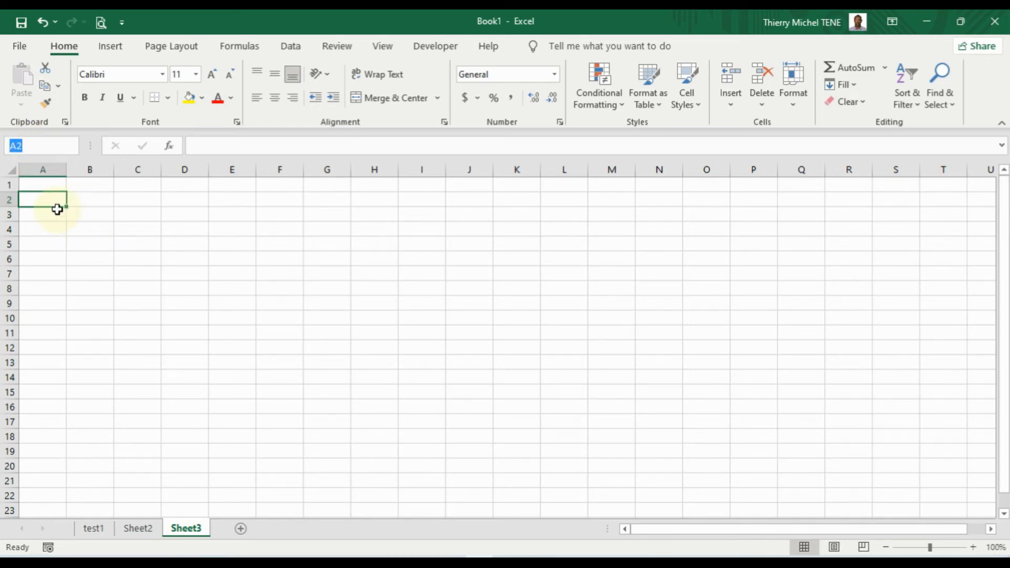
left_click(55, 228)
left_click(45, 182)
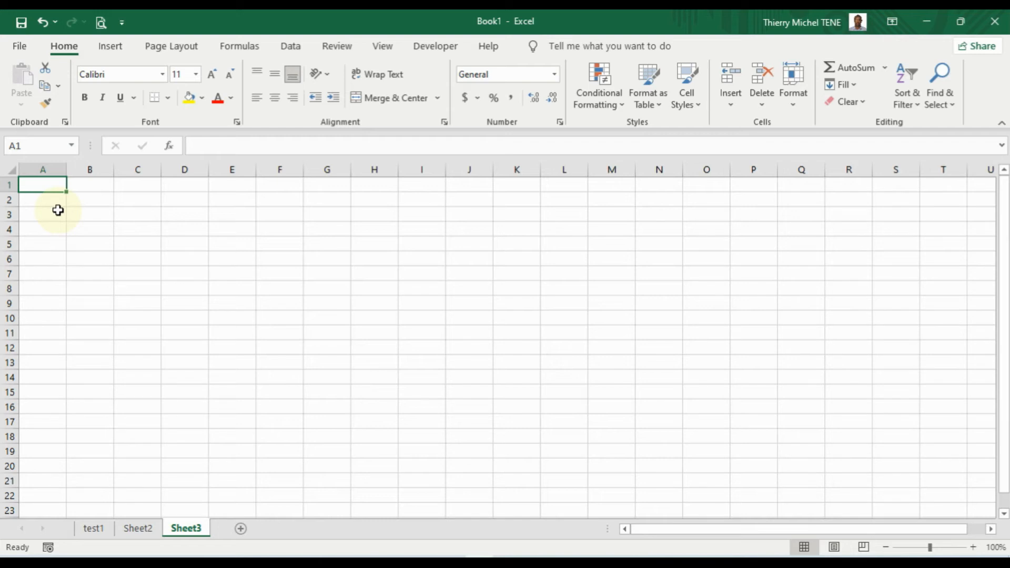
Enter 'Test' in cell A1 of Sheet3 and reselect A1
type("Tes")
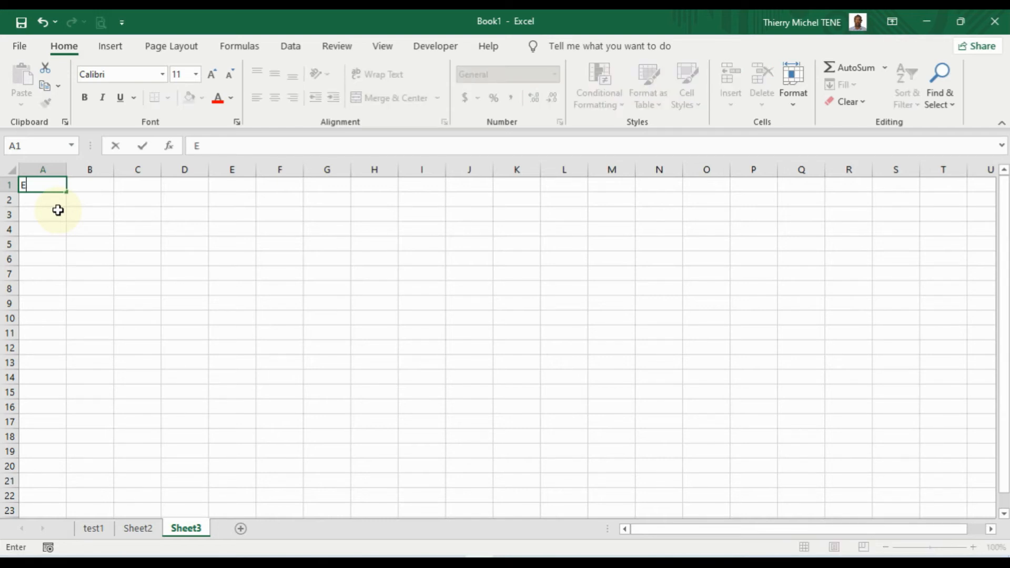
type("t")
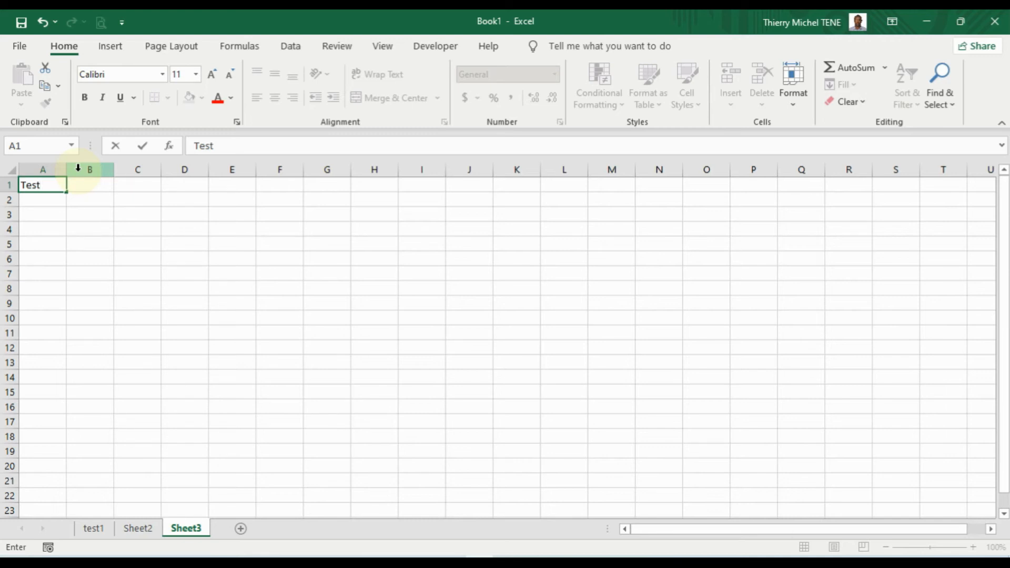
key("Return")
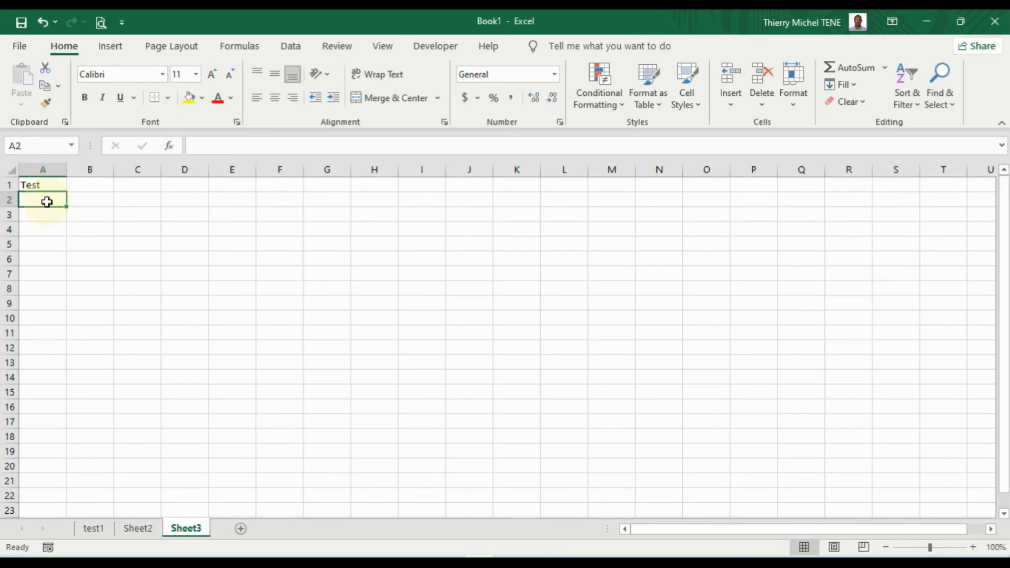
left_click(50, 188)
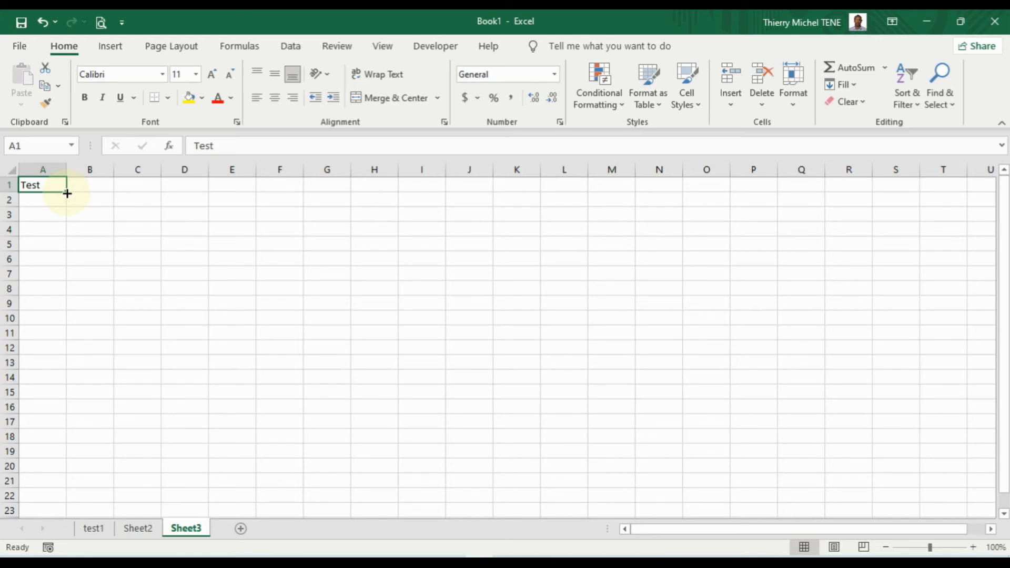
Drag A1's fill handle to copy 'Test' down through A10
left_click_drag(67, 193, 57, 322)
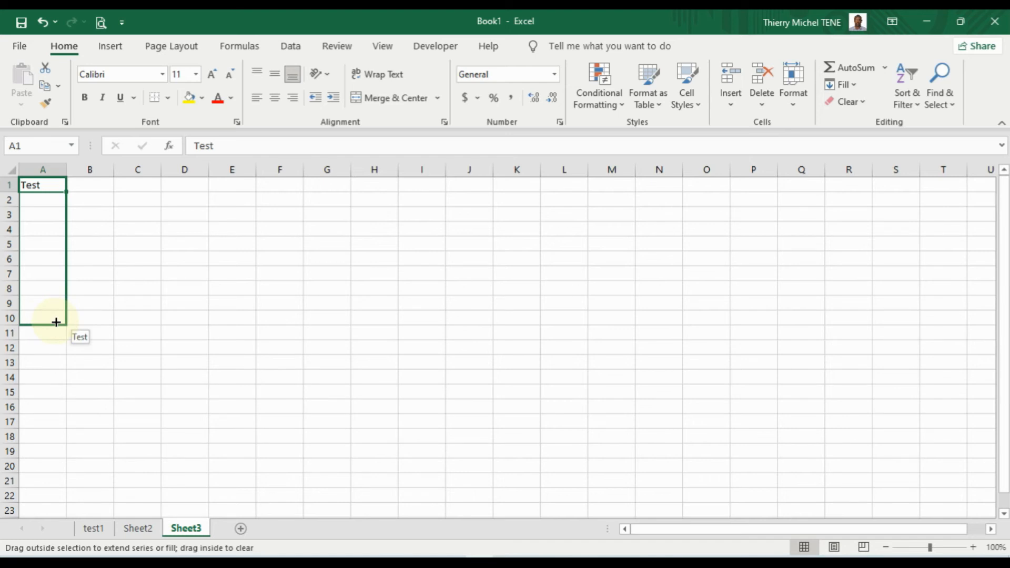
left_click_drag(56, 322, 56, 322)
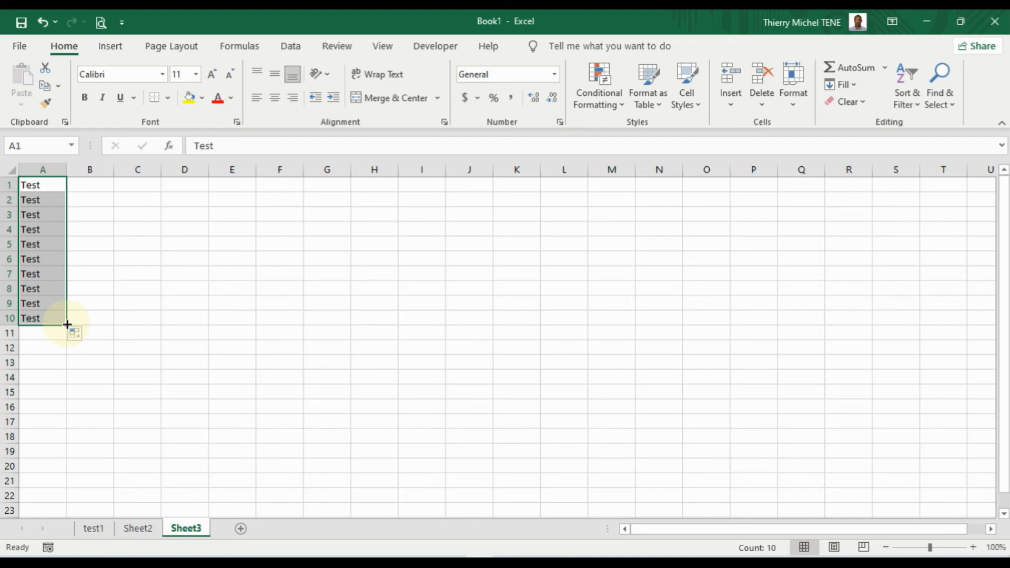
left_click_drag(67, 324, 66, 324)
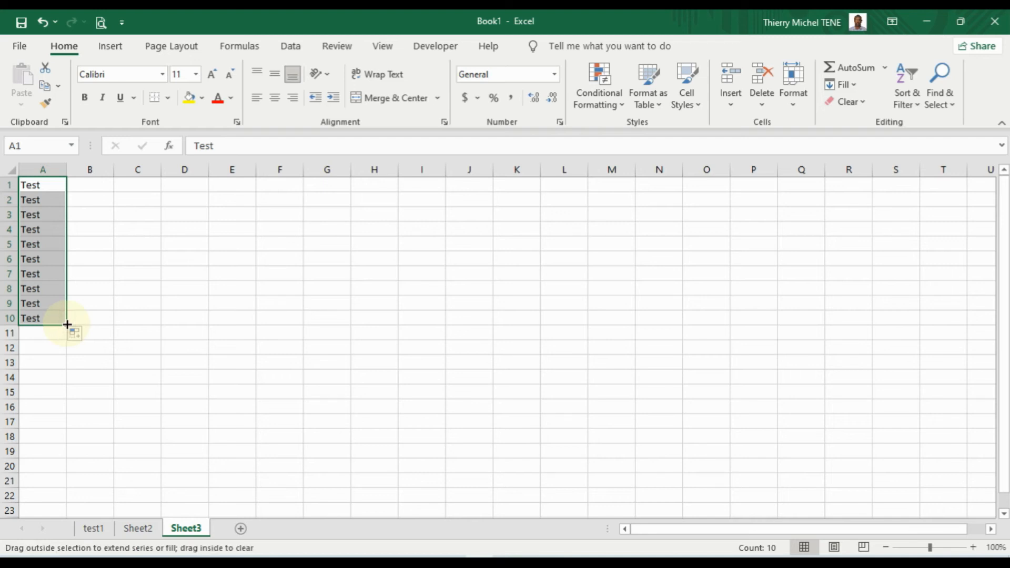
left_click_drag(67, 324, 295, 330)
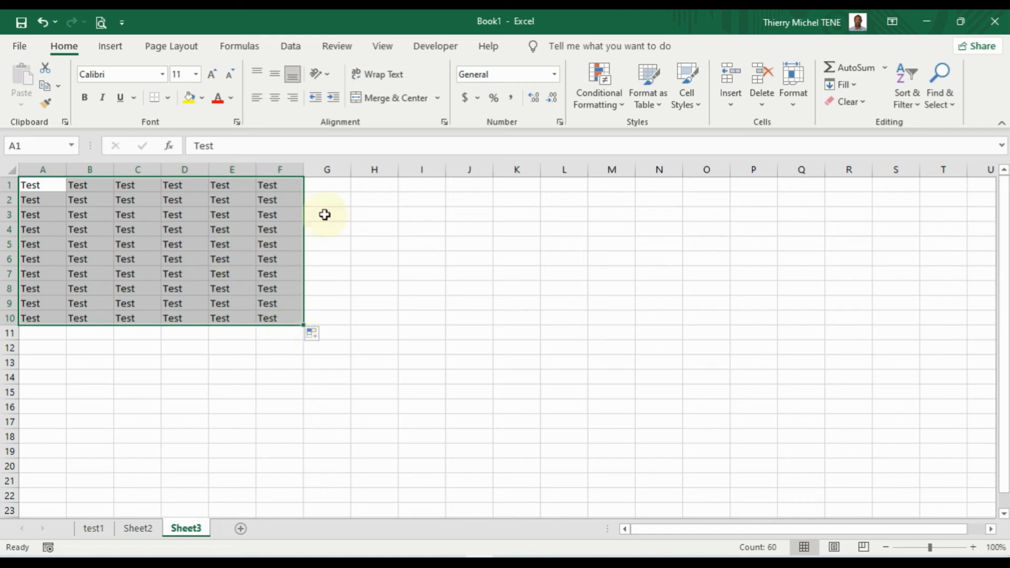
left_click(43, 23)
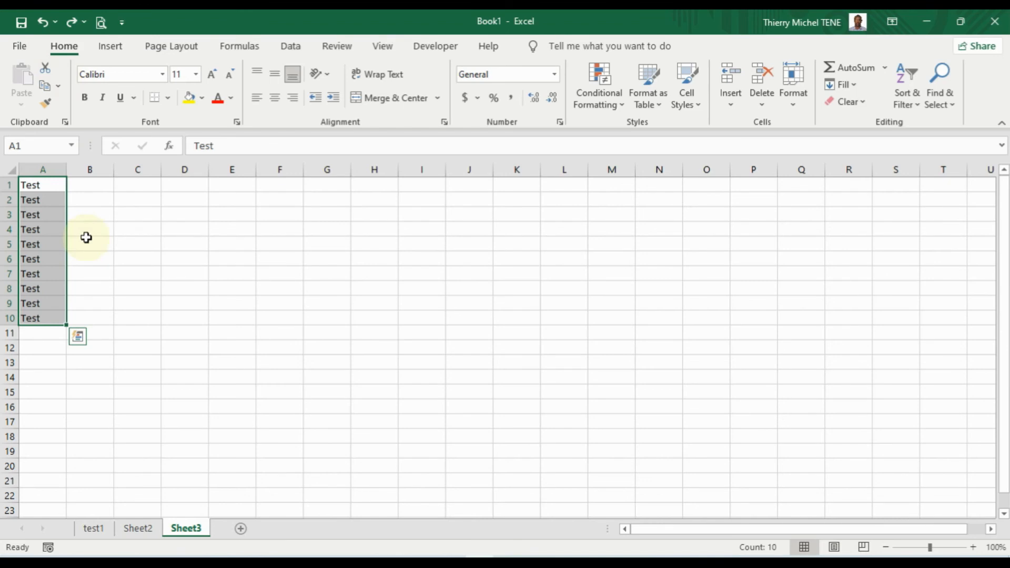
left_click(42, 20)
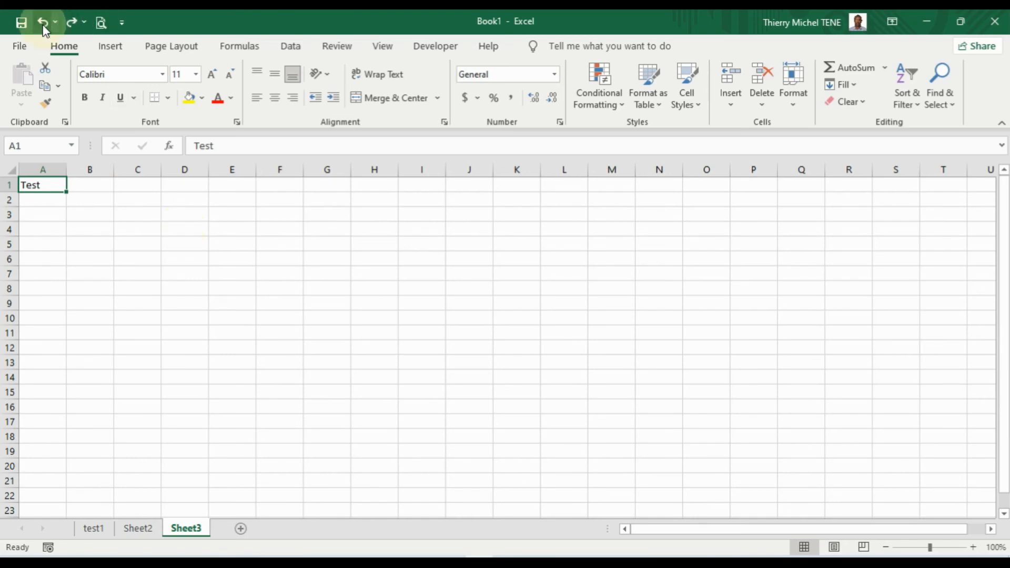
left_click(73, 22)
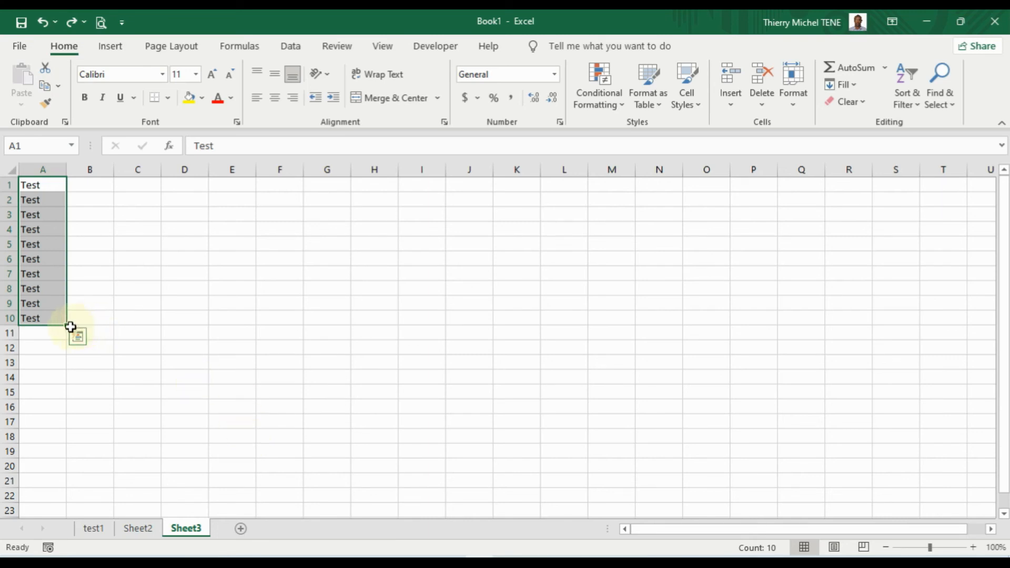
left_click_drag(68, 325, 300, 343)
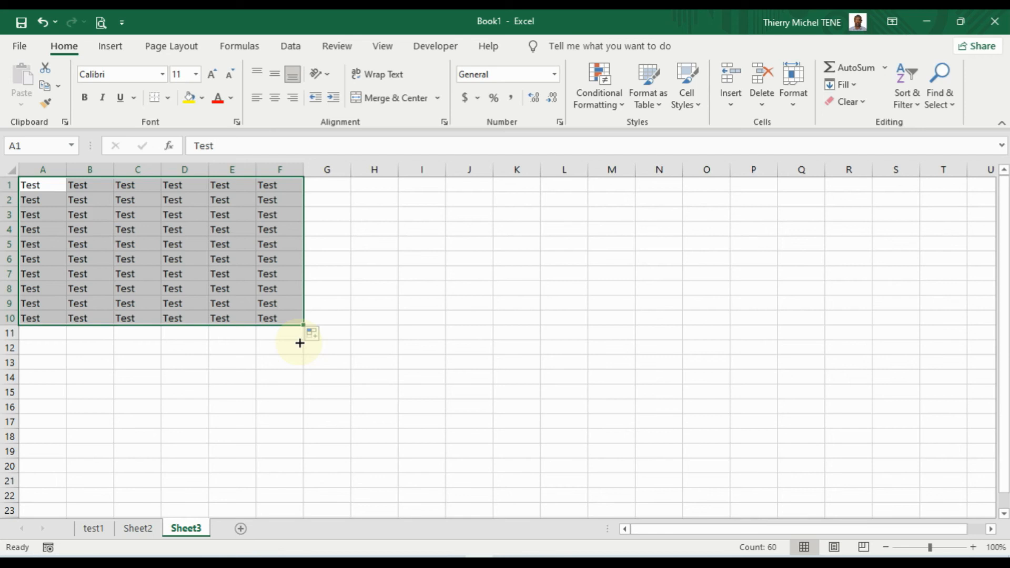
left_click(292, 359)
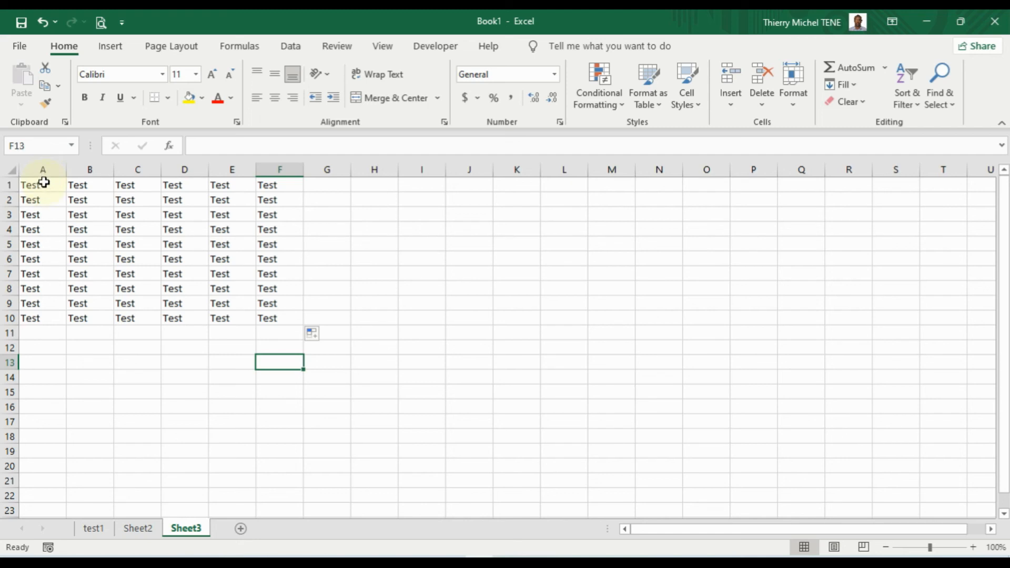
Make the text in A1:A10 red
left_click_drag(44, 183, 36, 313)
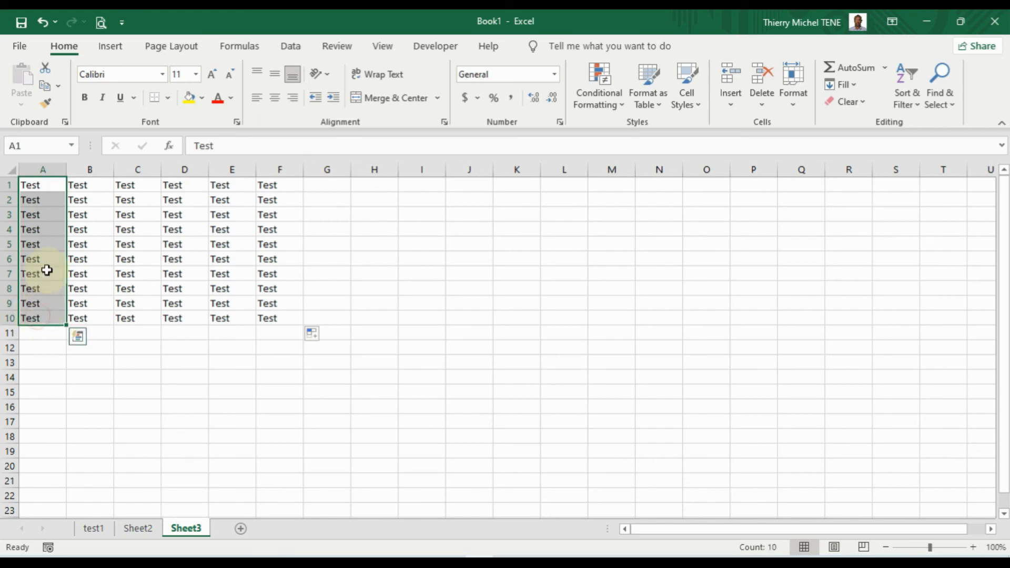
left_click(232, 98)
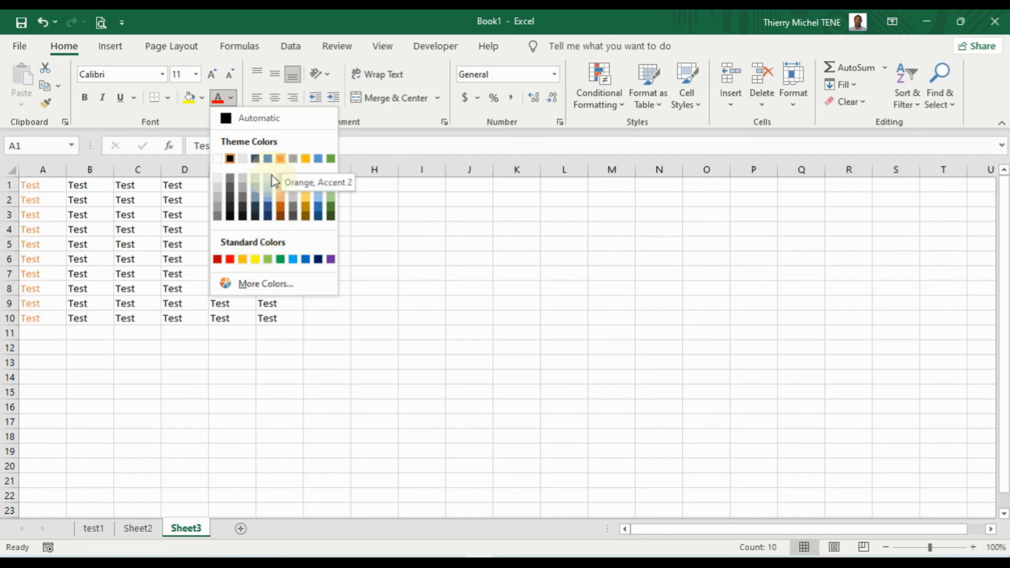
left_click(230, 261)
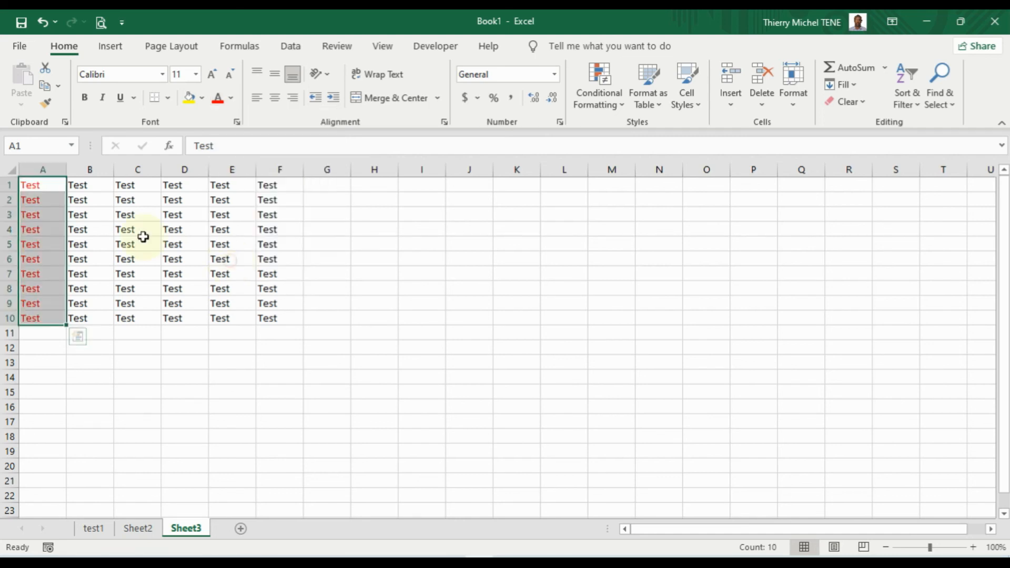
Give cells B1:B10 a yellow fill
left_click(84, 187)
left_click_drag(87, 196, 93, 319)
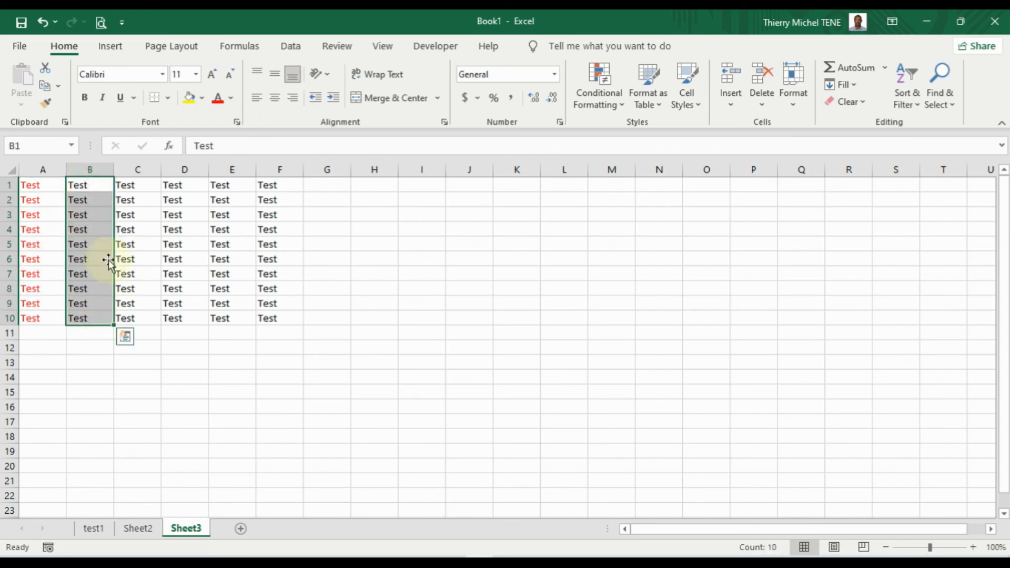
left_click(202, 98)
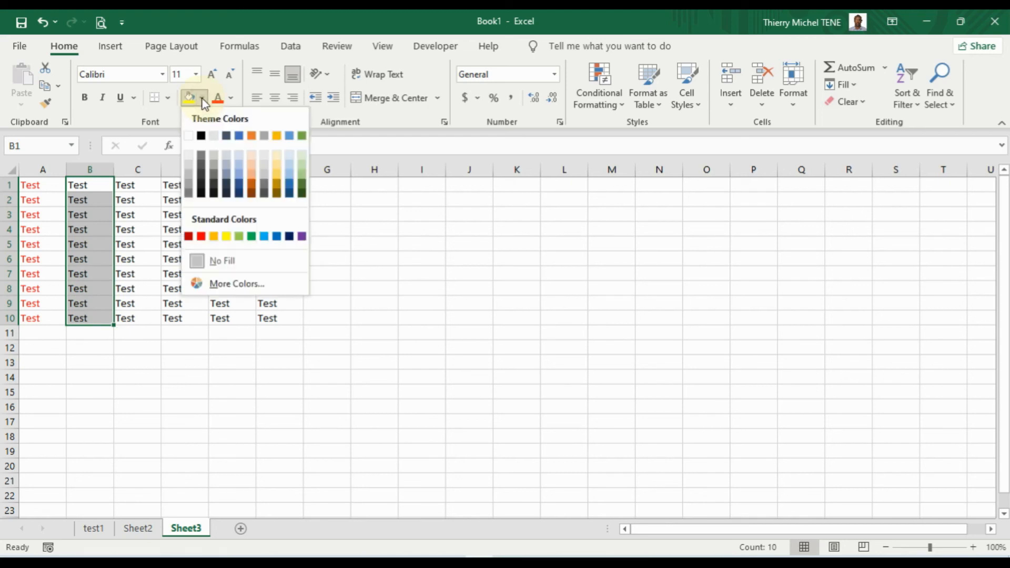
left_click(225, 236)
left_click(149, 181)
left_click_drag(148, 181, 150, 317)
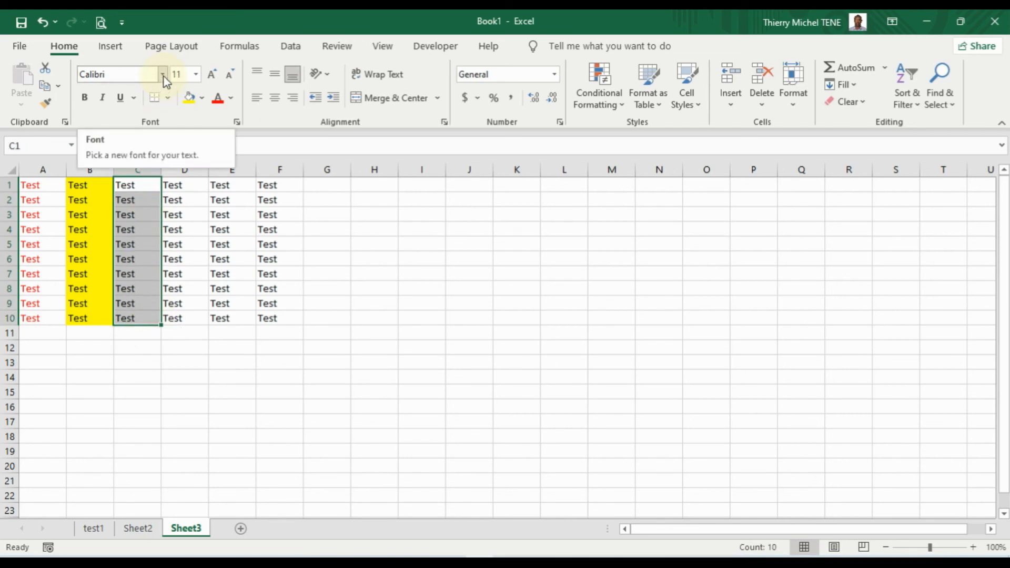
Set column C's text to size 16 and make D1:D10 bold
left_click(196, 78)
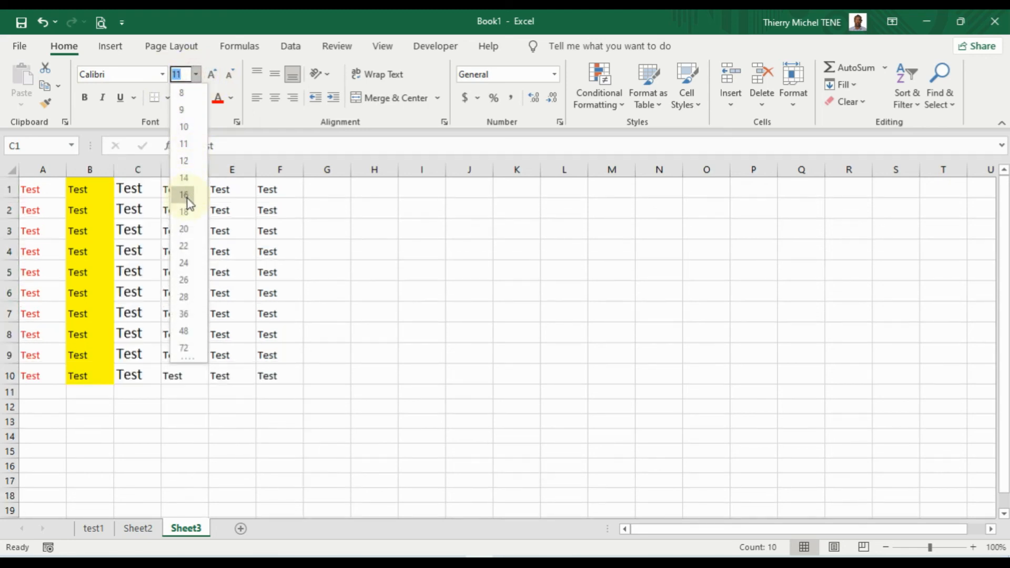
left_click(186, 197)
left_click_drag(173, 190, 185, 375)
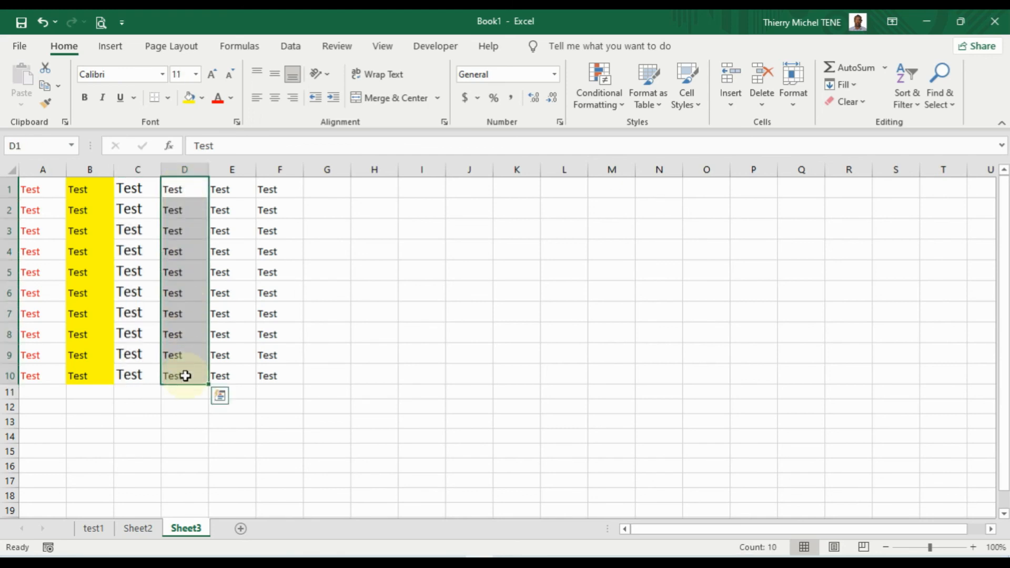
left_click(85, 100)
Change the font of E1:E10 to Bahnschrift
left_click_drag(224, 190, 221, 374)
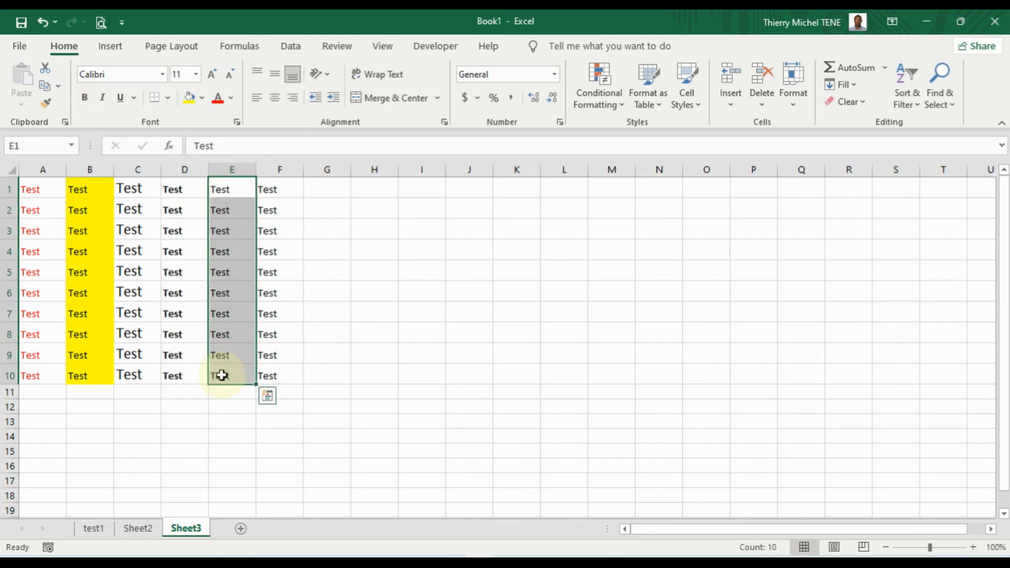
left_click(163, 75)
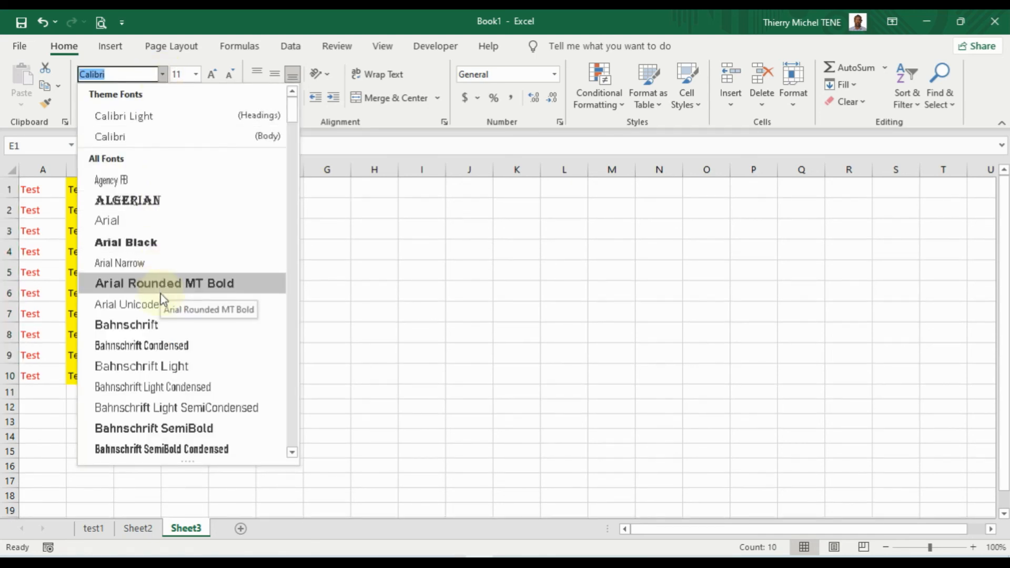
left_click(160, 326)
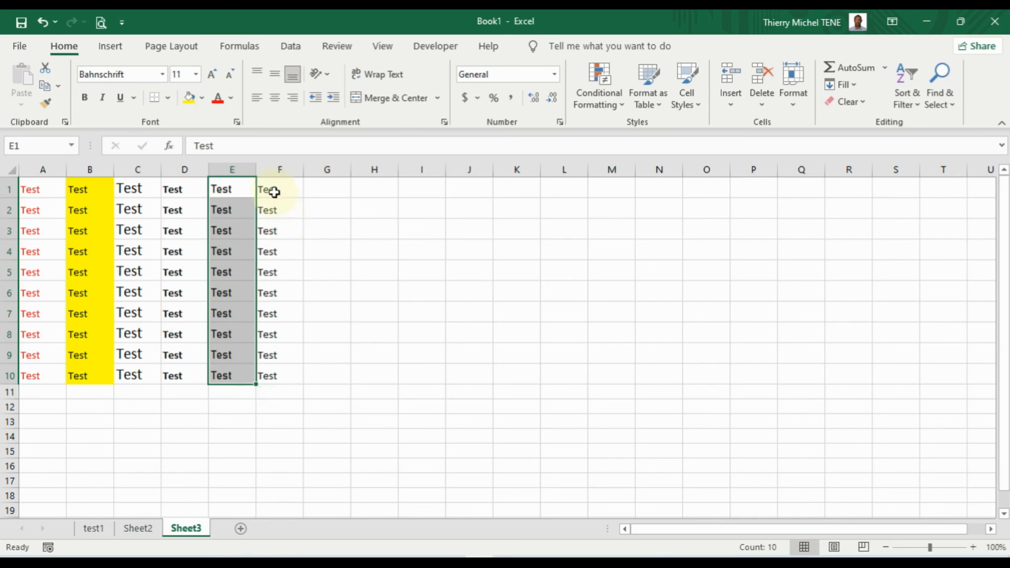
left_click_drag(269, 188, 271, 374)
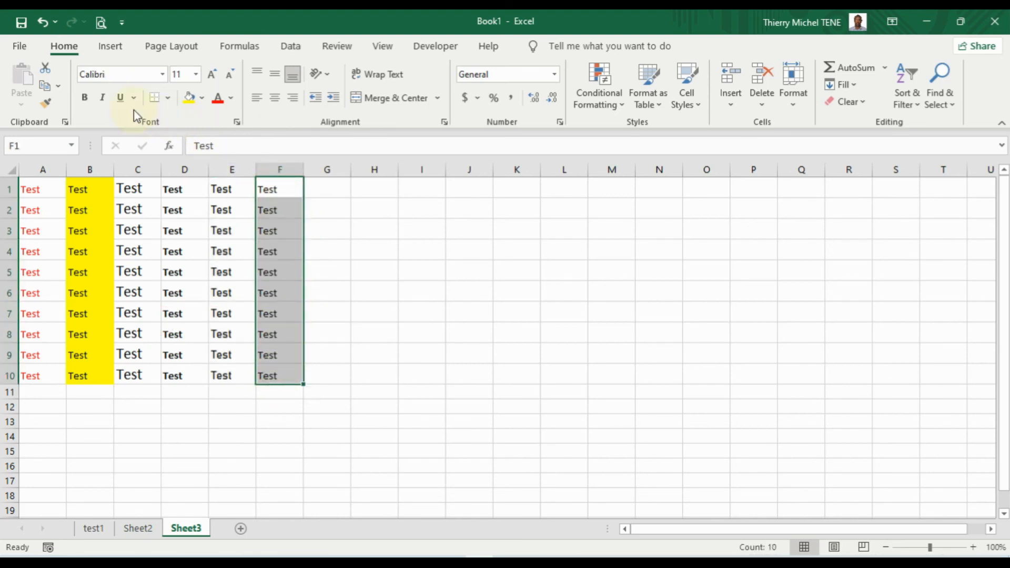
Make the 'Test' entries in F1:F10 italic and centered, then dismiss the paste marker
left_click(104, 98)
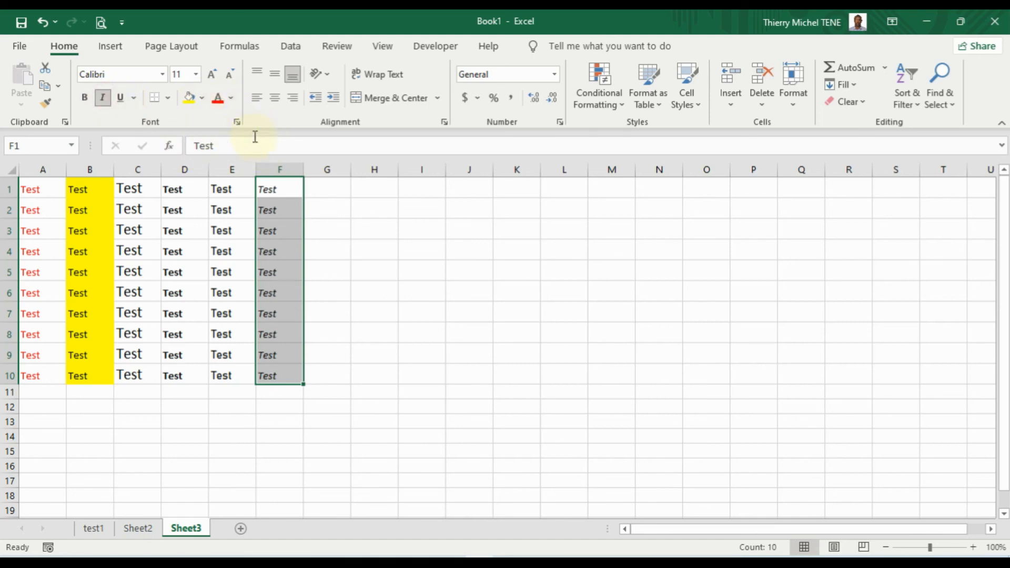
left_click(275, 100)
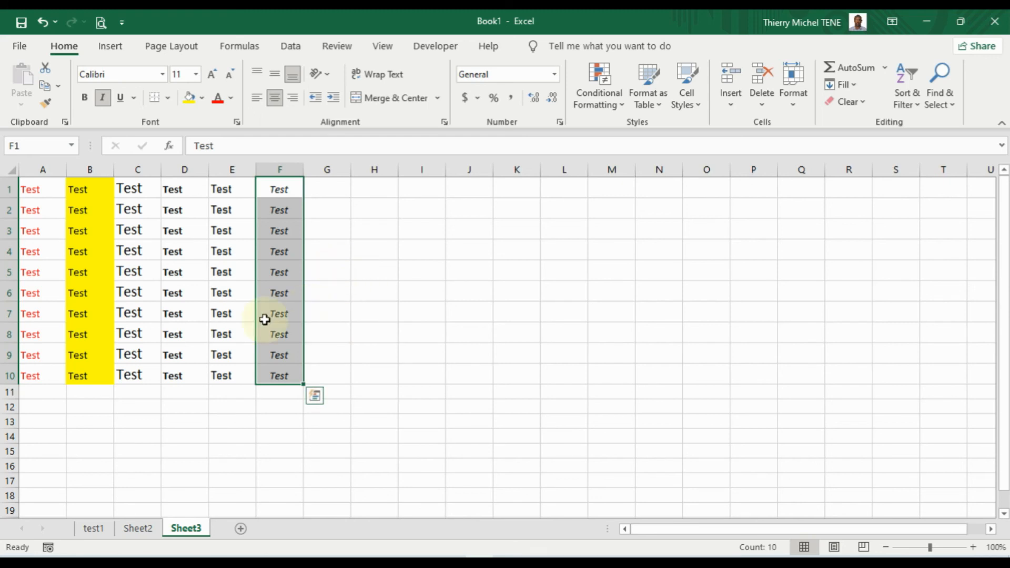
scroll(256, 325, "down", 1)
scroll(326, 352, "up", 1)
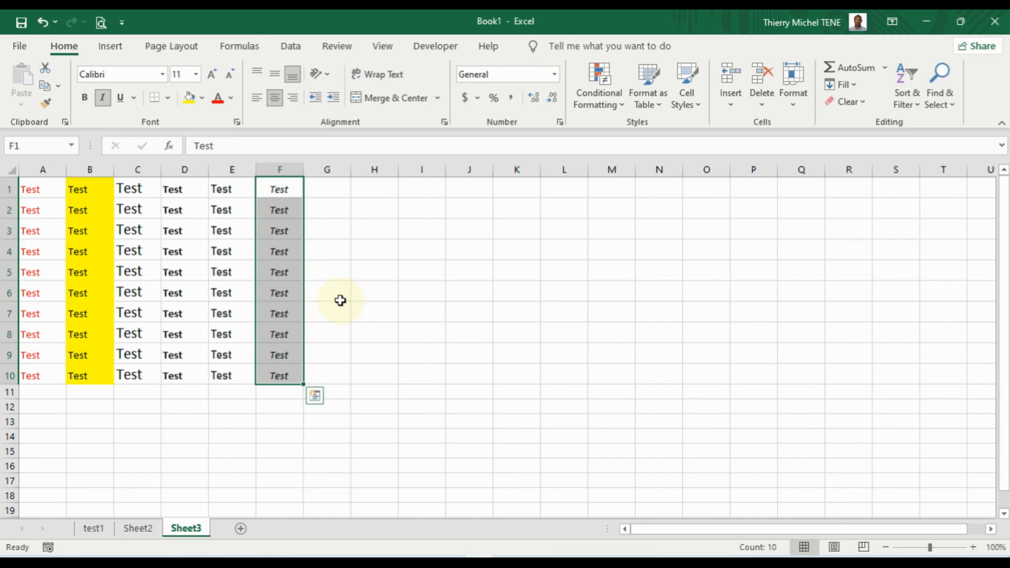
key("Escape")
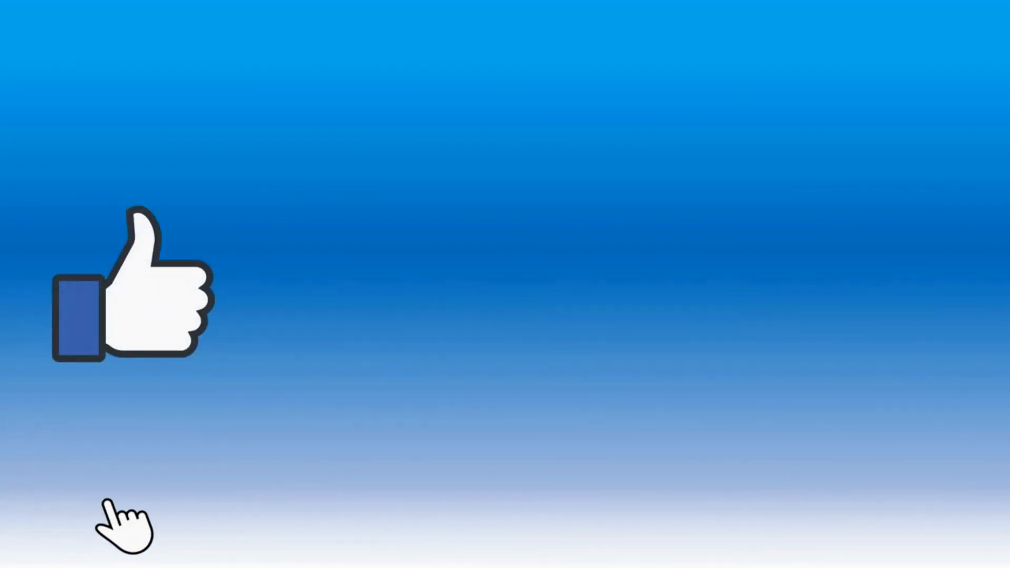